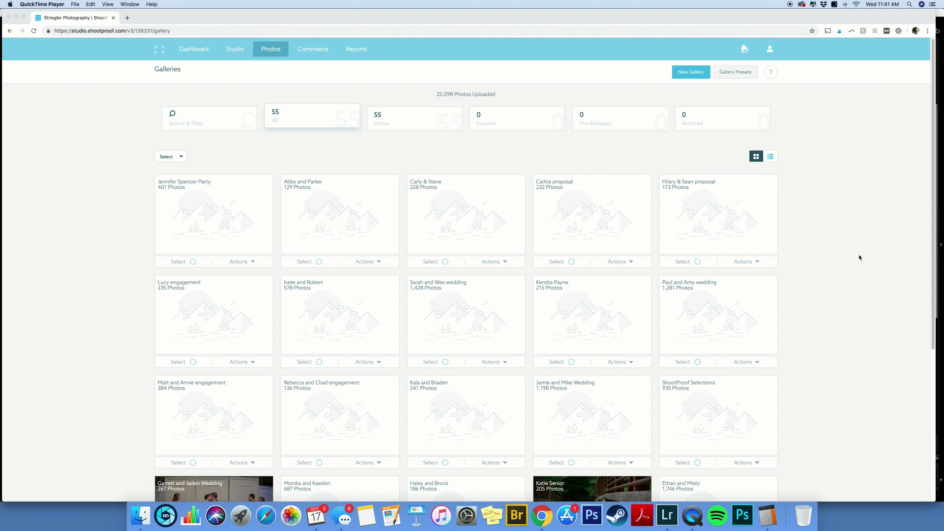
- Open the visitors report for the ShootProof Selections gallery and review the full list of the visitor's favorite photos
{"action": "scroll", "coordinate": [843, 366], "scroll_direction": "down", "scroll_amount": 2}
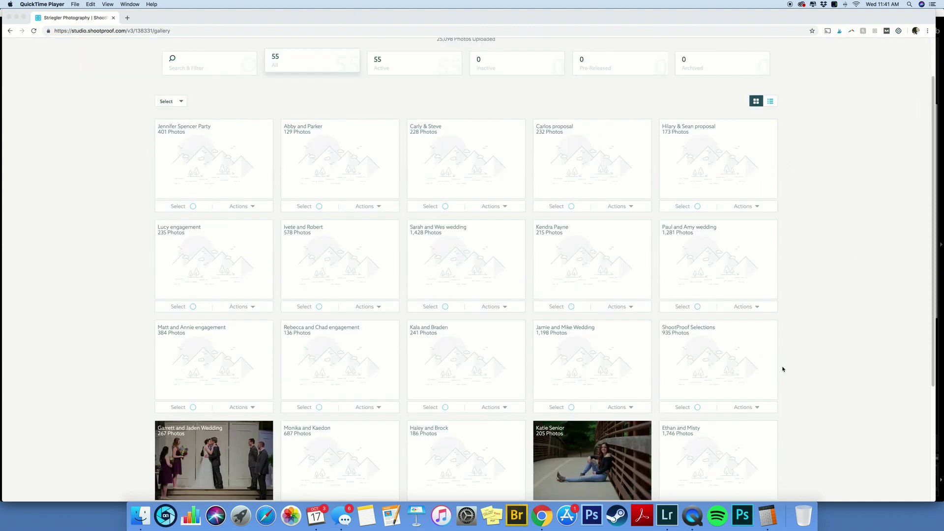
{"action": "left_click", "coordinate": [757, 409]}
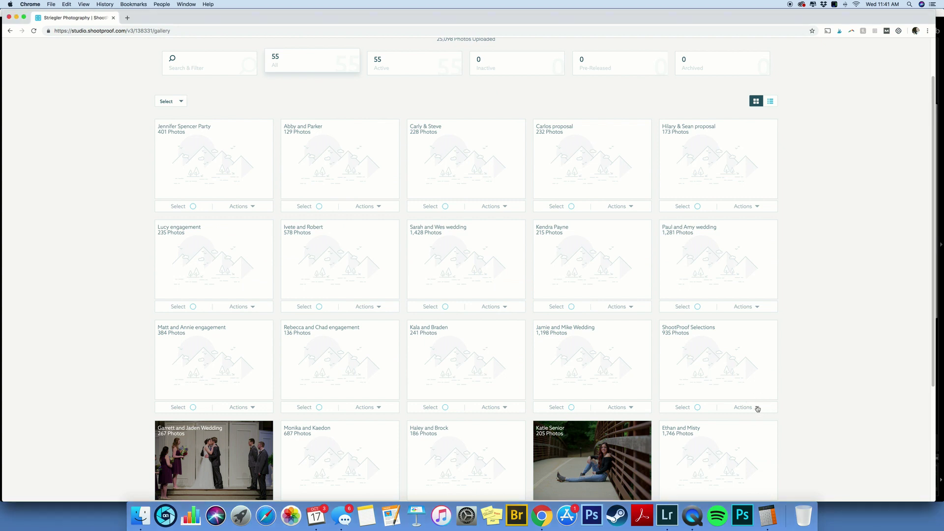
{"action": "left_click", "coordinate": [757, 408]}
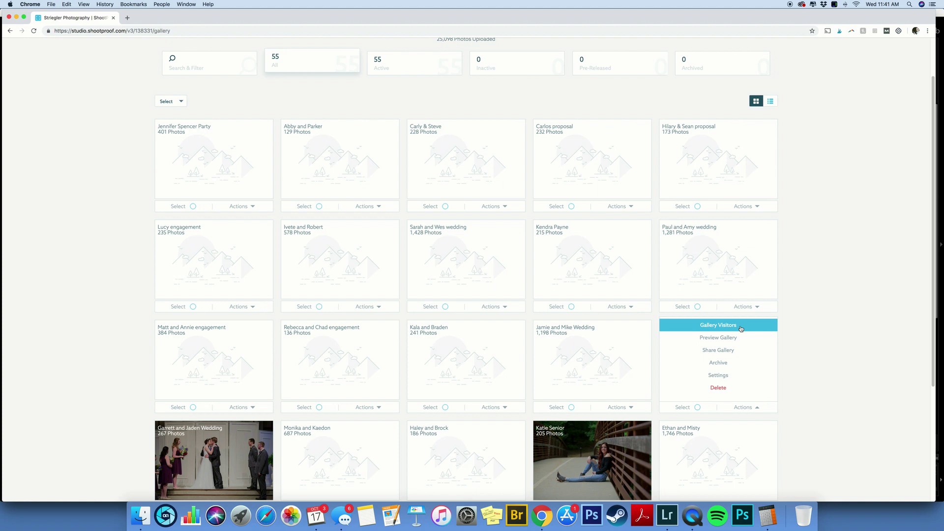
{"action": "left_click", "coordinate": [741, 329]}
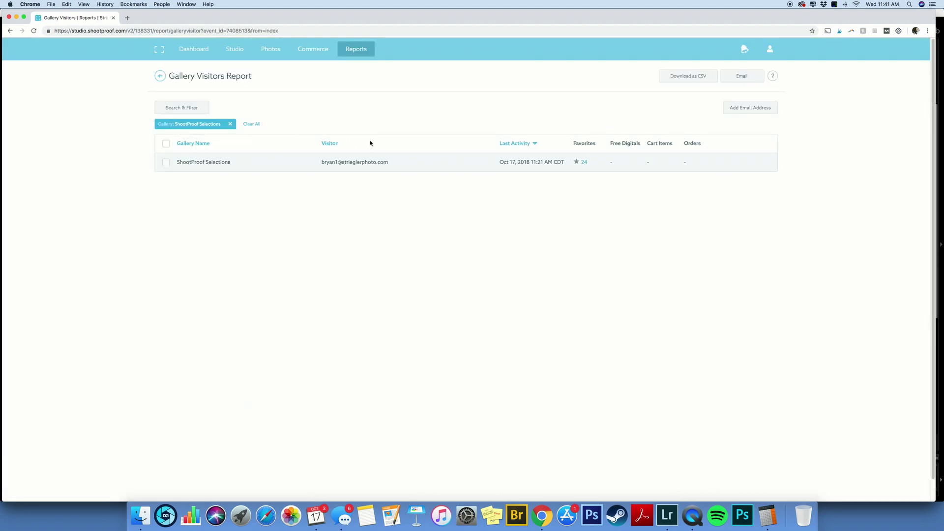
{"action": "left_click", "coordinate": [584, 162]}
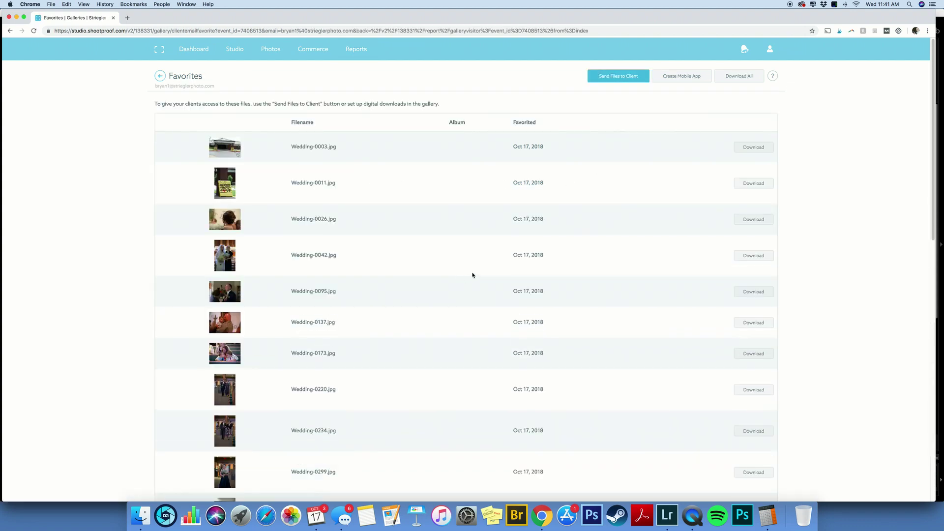
{"action": "scroll", "coordinate": [472, 275], "scroll_direction": "down", "scroll_amount": 15}
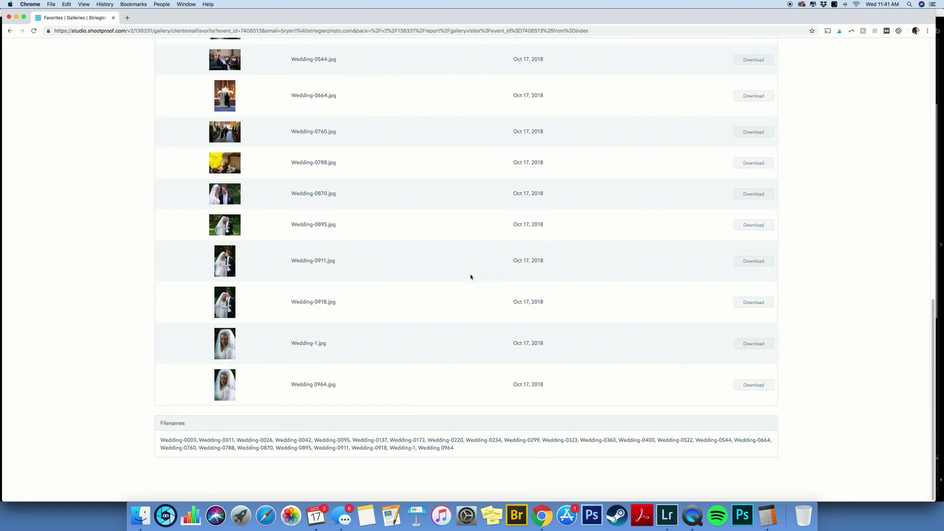
{"action": "scroll", "coordinate": [437, 310], "scroll_direction": "up", "scroll_amount": 15}
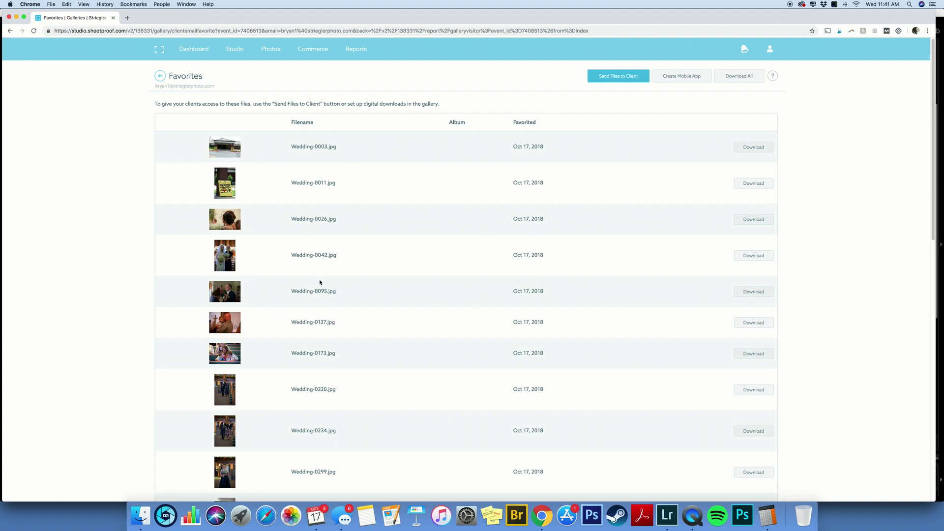
- Request a download of all favorites and download the zip file through the link in the ShootProof e-mail
{"action": "left_click", "coordinate": [740, 77]}
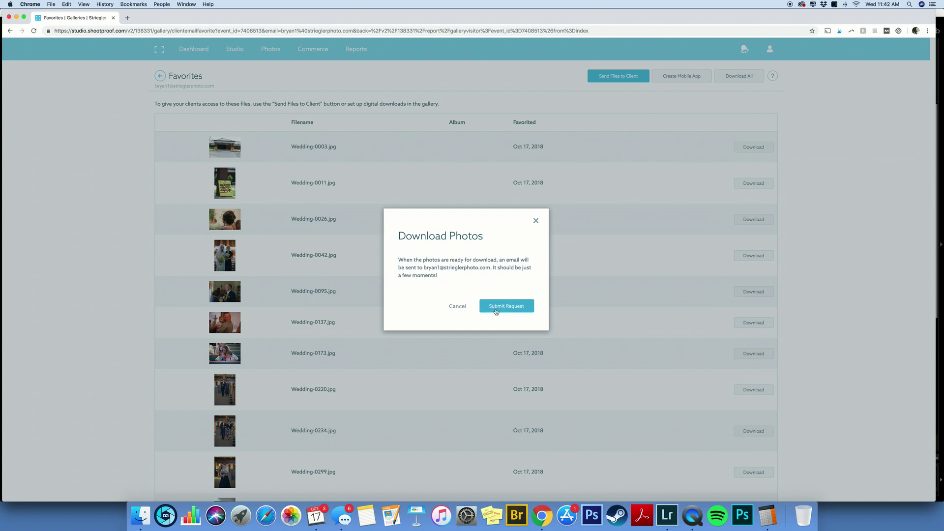
{"action": "left_click", "coordinate": [502, 306]}
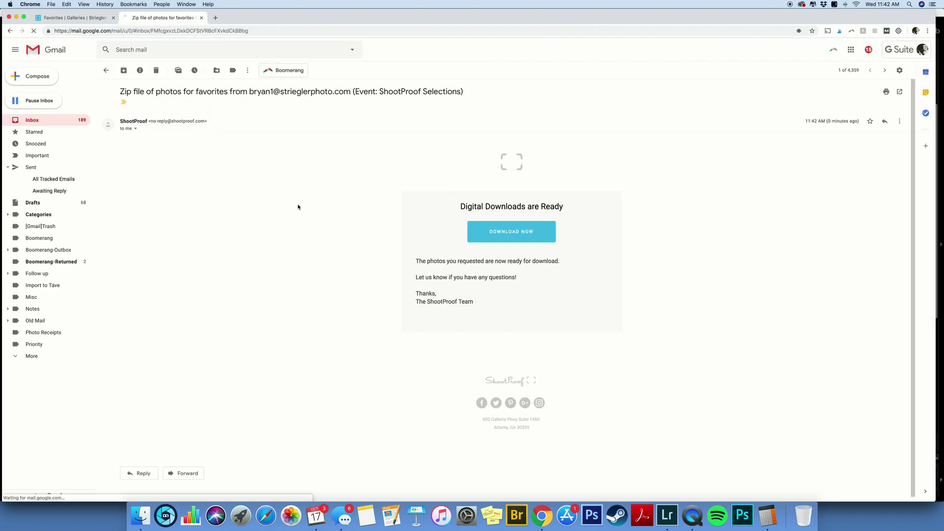
{"action": "left_click", "coordinate": [514, 231]}
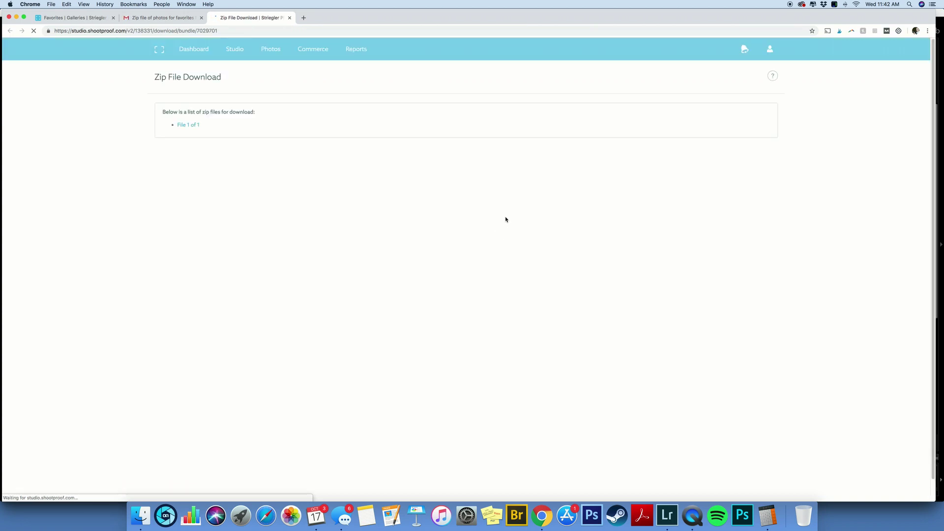
{"action": "left_click", "coordinate": [193, 126]}
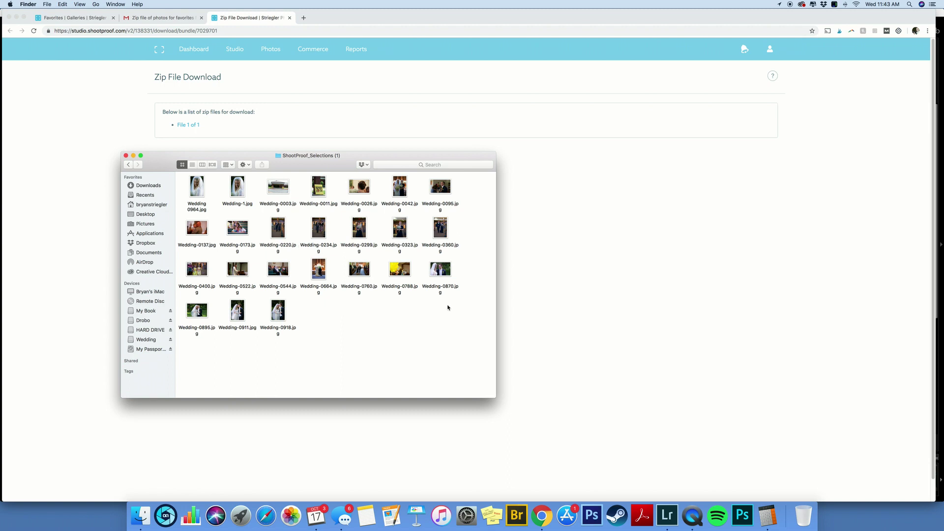
- Switch to Lightroom and import the photos from the downloaded ShootProof_Selections (1) folder into the catalog
{"action": "left_click", "coordinate": [670, 511]}
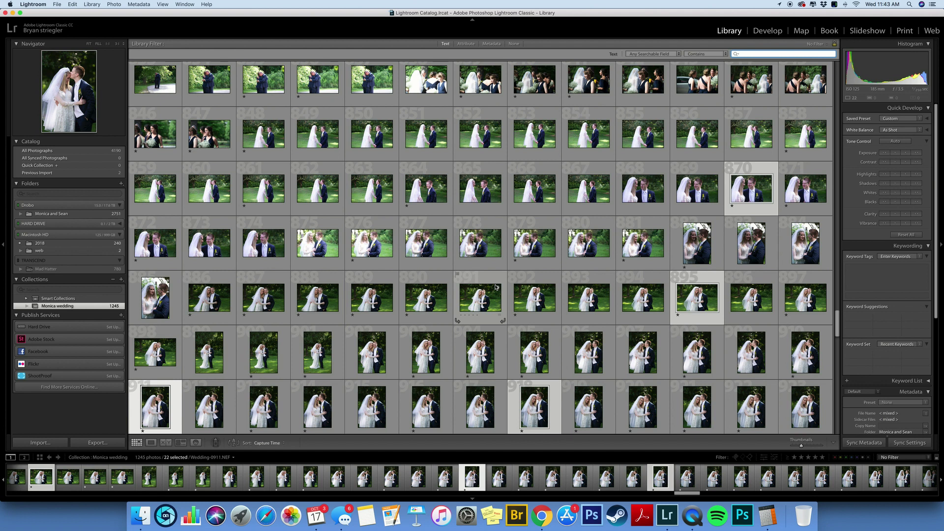
{"action": "left_click", "coordinate": [50, 443]}
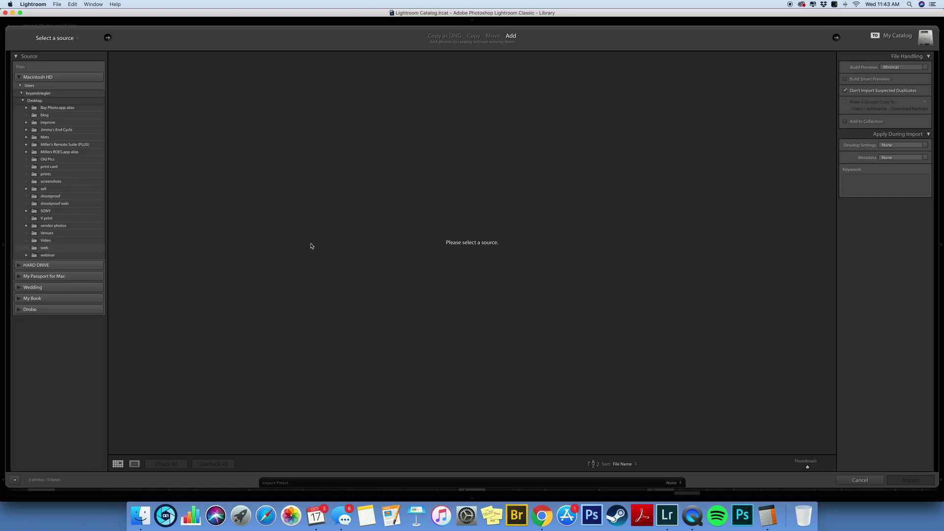
{"action": "key", "text": "Escape"}
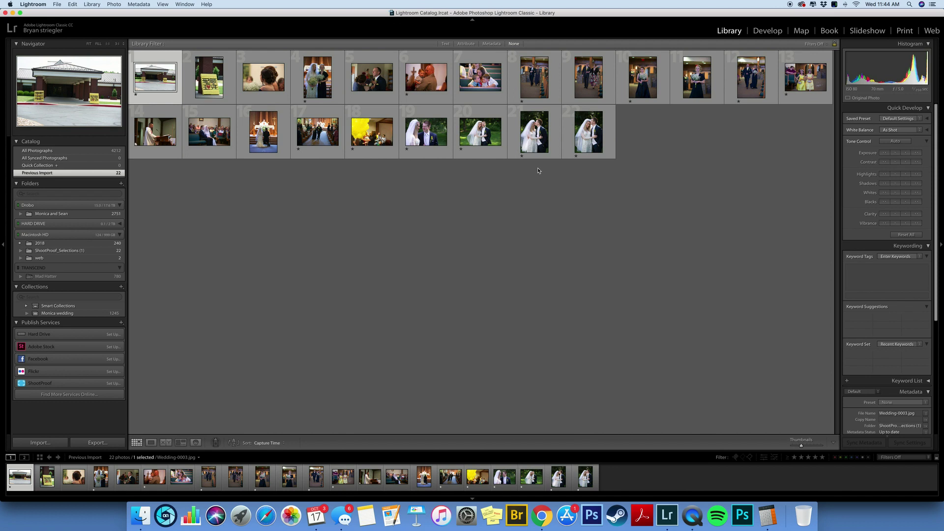
- Set the rating of all imported photos to 0 and give them the green color label
{"action": "key", "text": "super+a"}
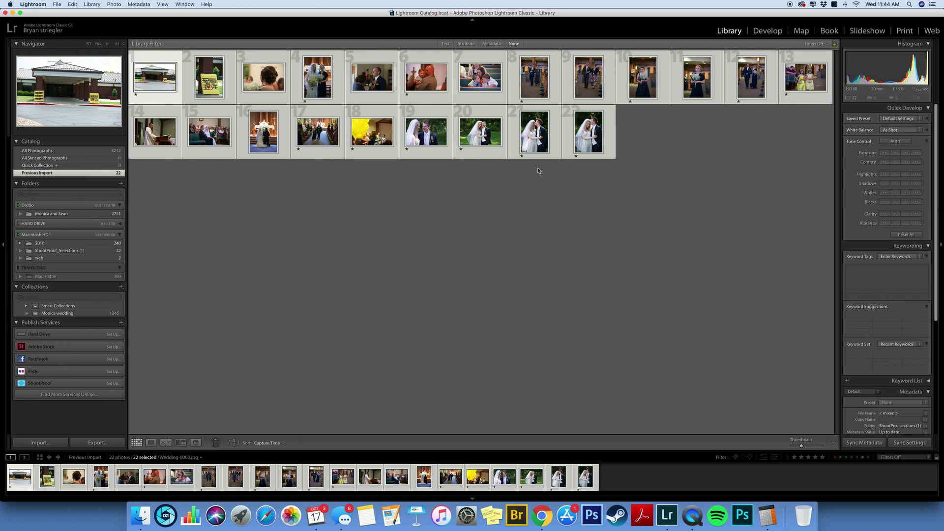
{"action": "key", "text": "8"}
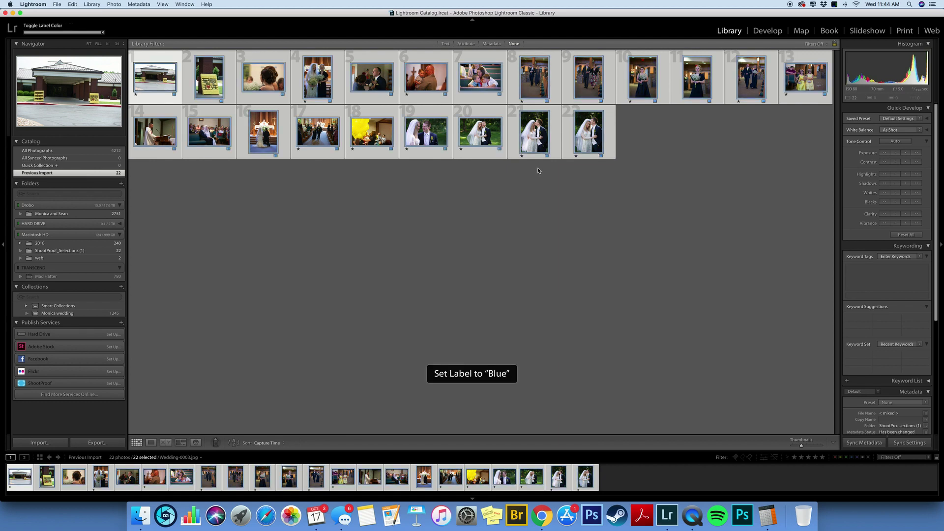
{"action": "key", "text": "0"}
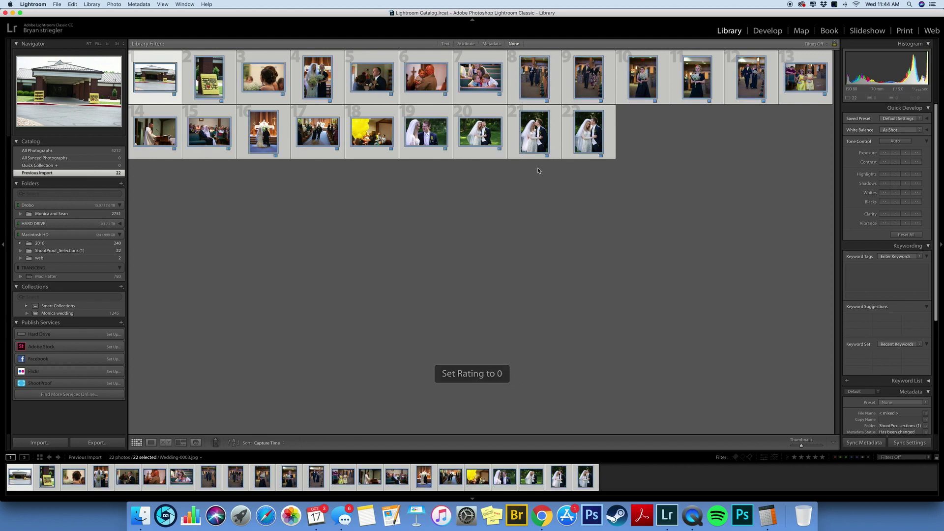
{"action": "key", "text": "7"}
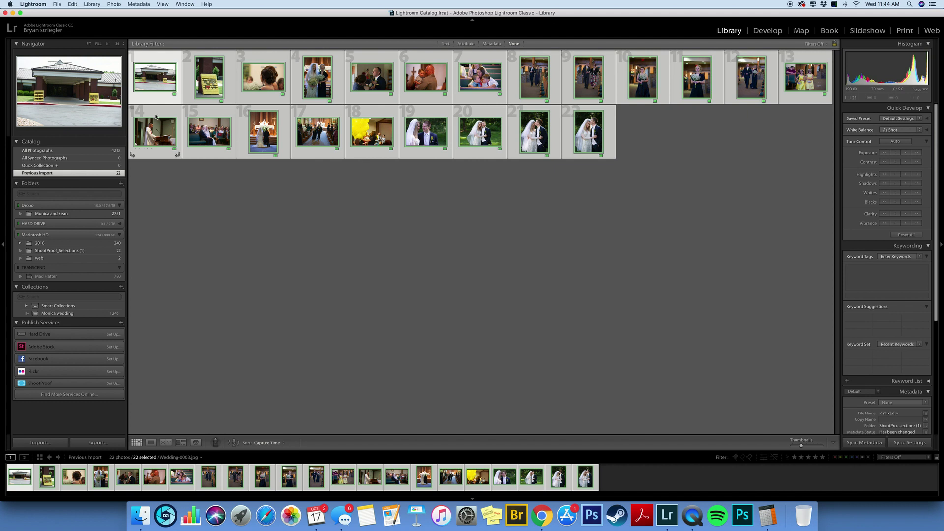
- Add the green-labeled photos to the existing wedding collection and open that collection
{"action": "left_click_drag", "start_coordinate": [157, 135], "coordinate": [103, 316]}
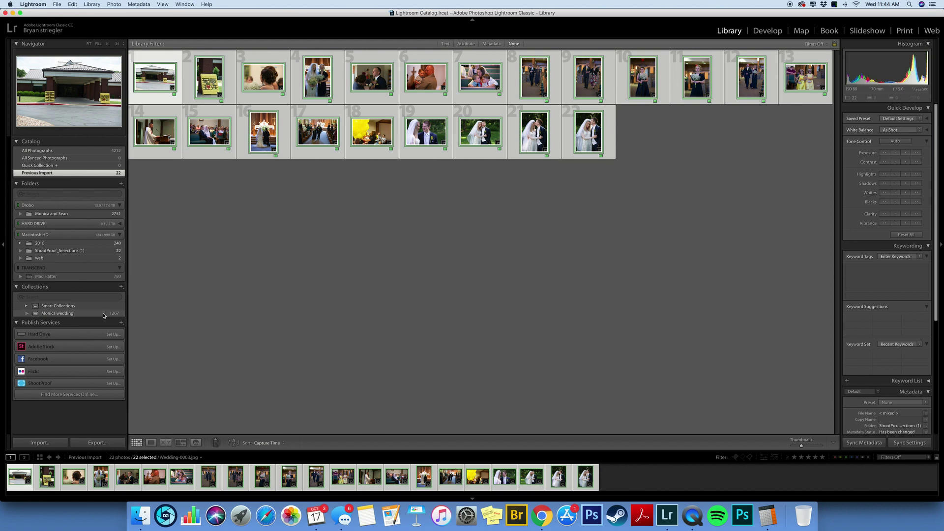
{"action": "left_click", "coordinate": [104, 315]}
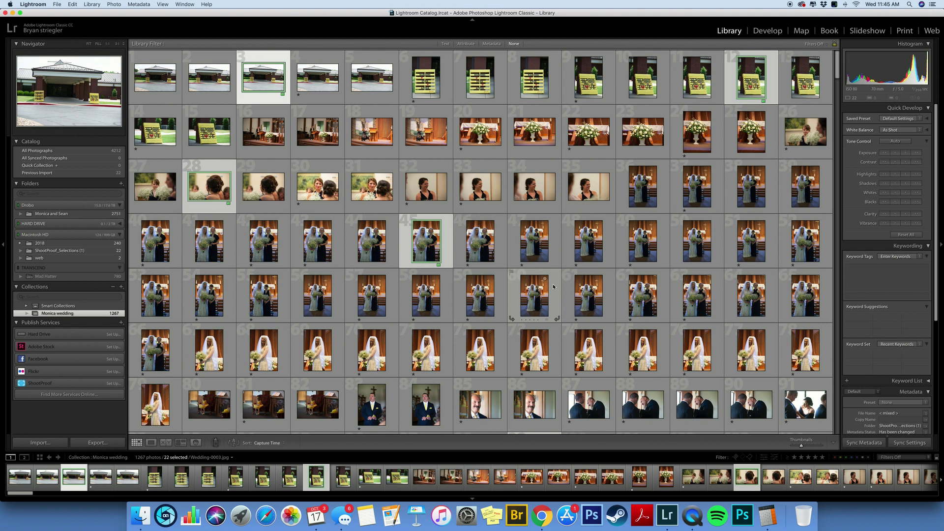
- Rate the raw files Wedding-0003.NEF, Wedding-0026.NEF and Wedding-0042.NEF, beside their green-labeled JPEG copies, with 3 stars
{"action": "left_click", "coordinate": [212, 84]}
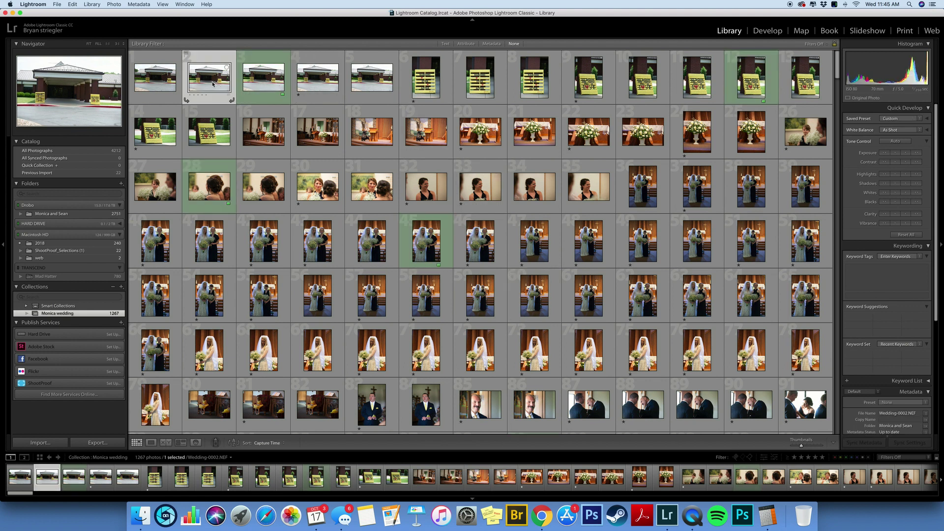
{"action": "key", "text": "Right"}
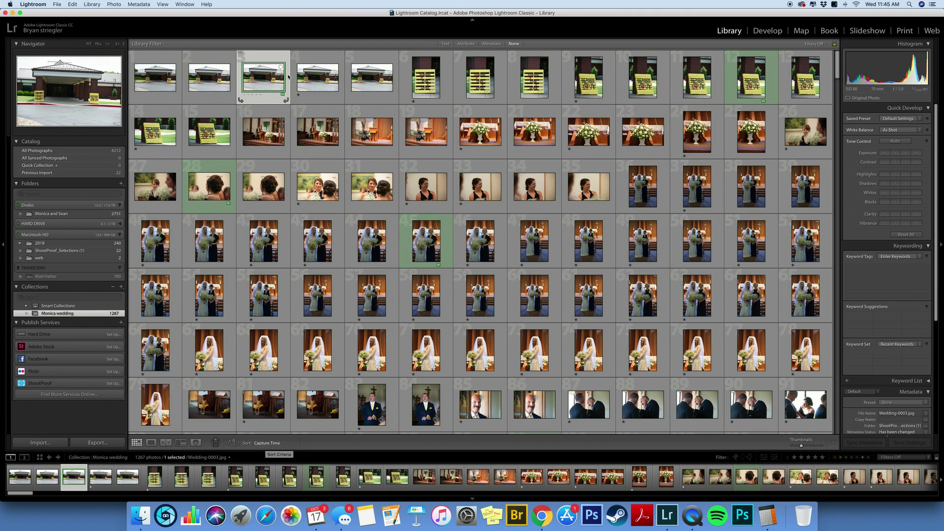
{"action": "left_click", "coordinate": [319, 77]}
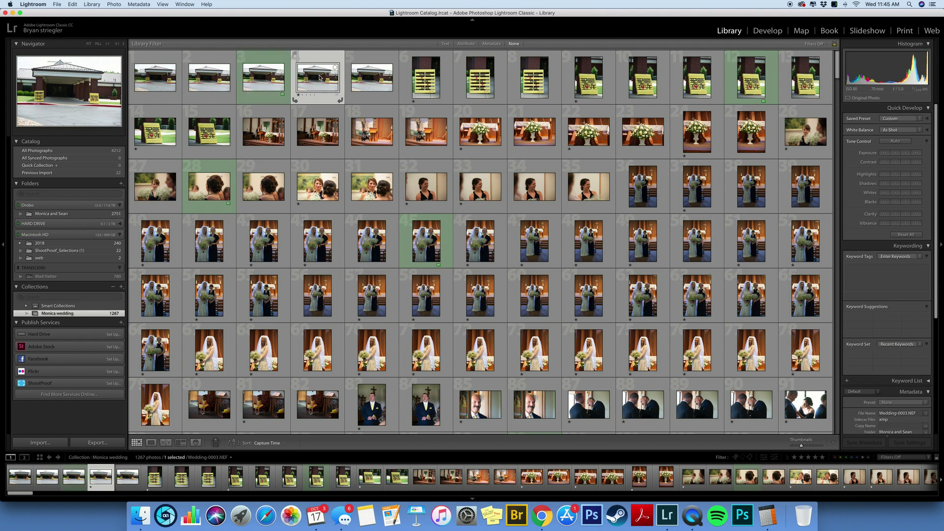
{"action": "key", "text": "3"}
{"action": "left_click", "coordinate": [250, 195]}
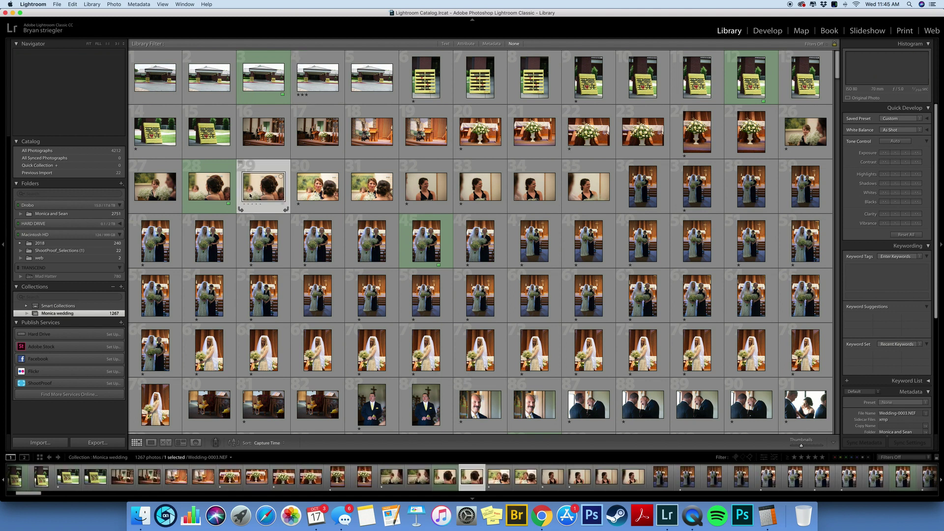
{"action": "key", "text": "3"}
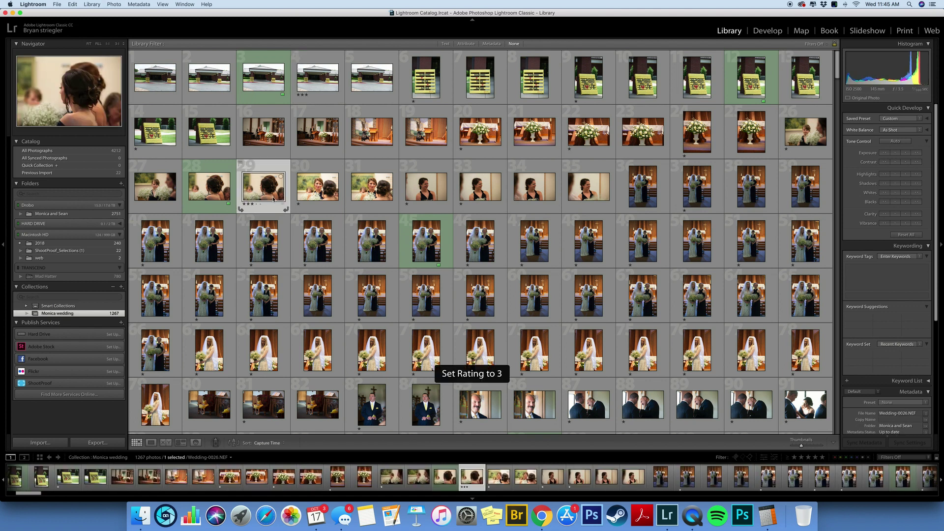
{"action": "left_click", "coordinate": [469, 247]}
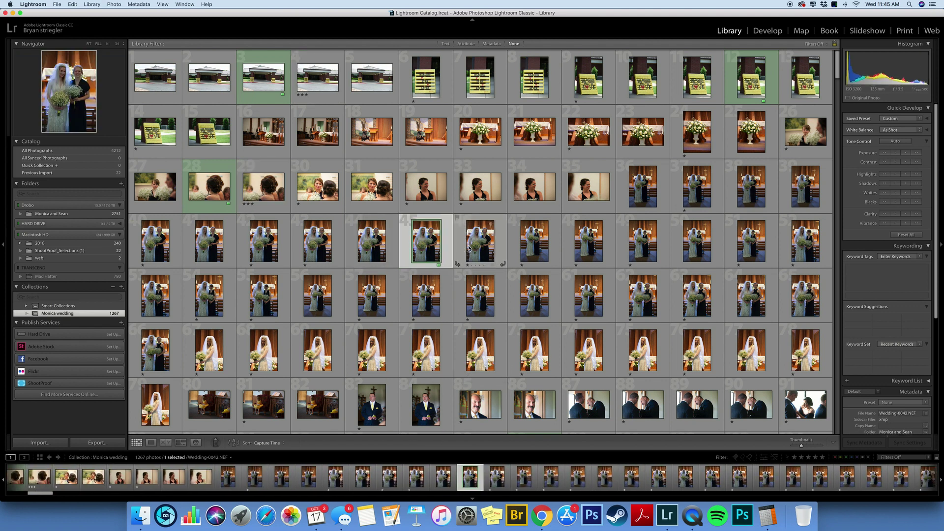
{"action": "key", "text": "3"}
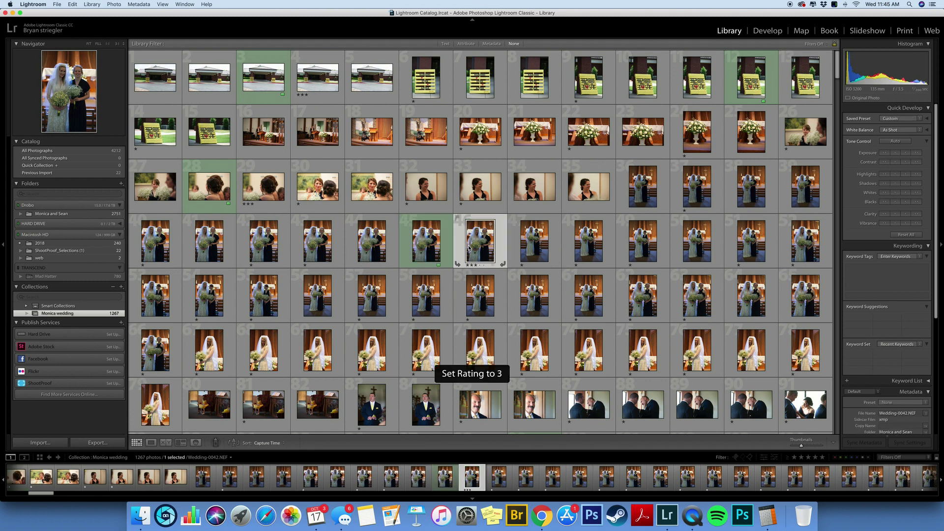
- Rate the raw files Wedding-0095.NEF and Wedding-0137.NEF, beside their green-labeled JPEG copies, with 3 stars
{"action": "scroll", "coordinate": [468, 247], "scroll_direction": "down", "scroll_amount": 5}
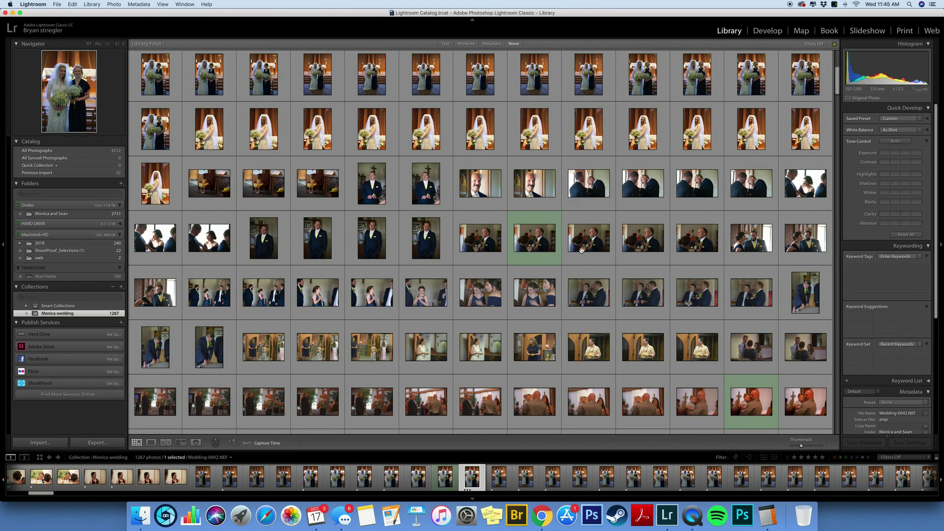
{"action": "left_click", "coordinate": [535, 240]}
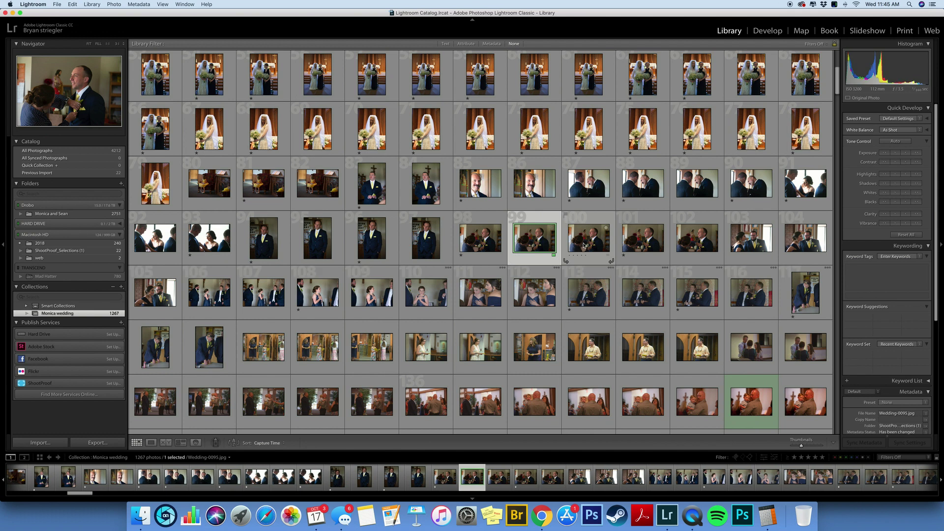
{"action": "left_click", "coordinate": [585, 246]}
{"action": "key", "text": "3"}
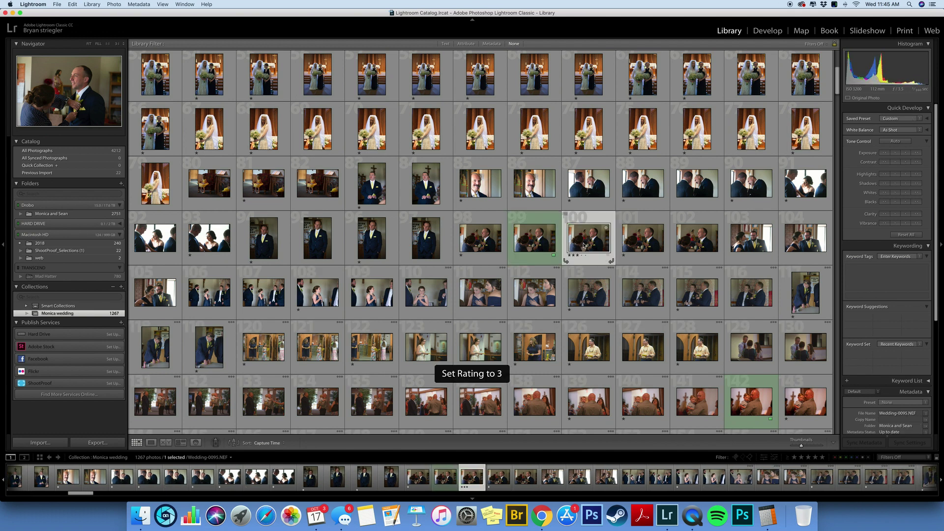
{"action": "left_click", "coordinate": [748, 413]}
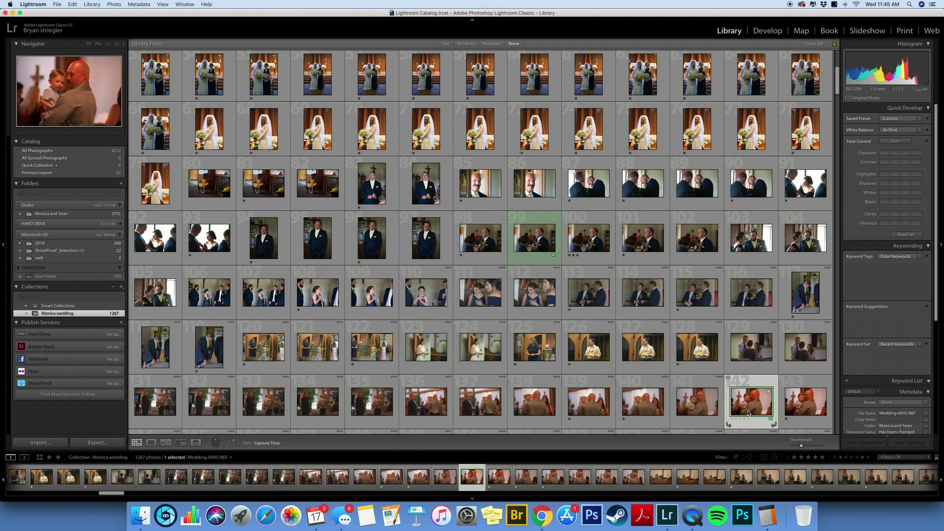
{"action": "left_click", "coordinate": [789, 409]}
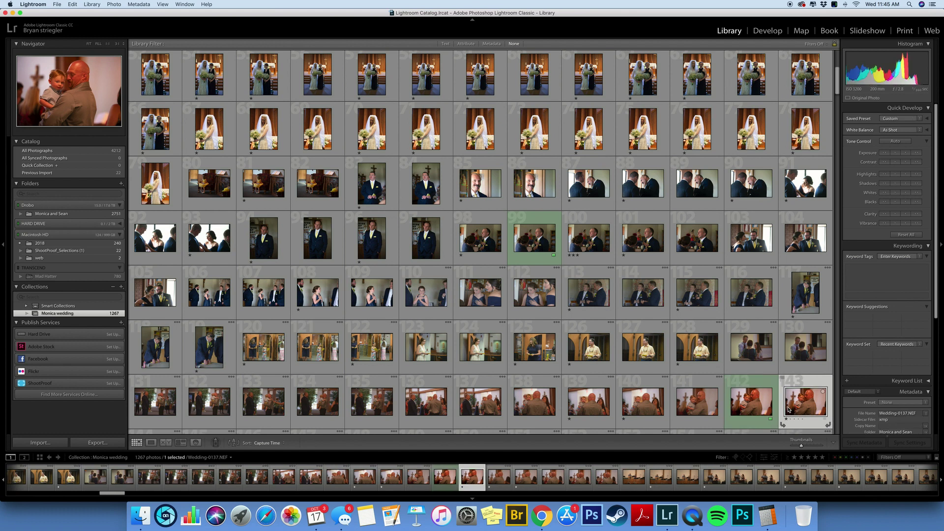
{"action": "key", "text": "3"}
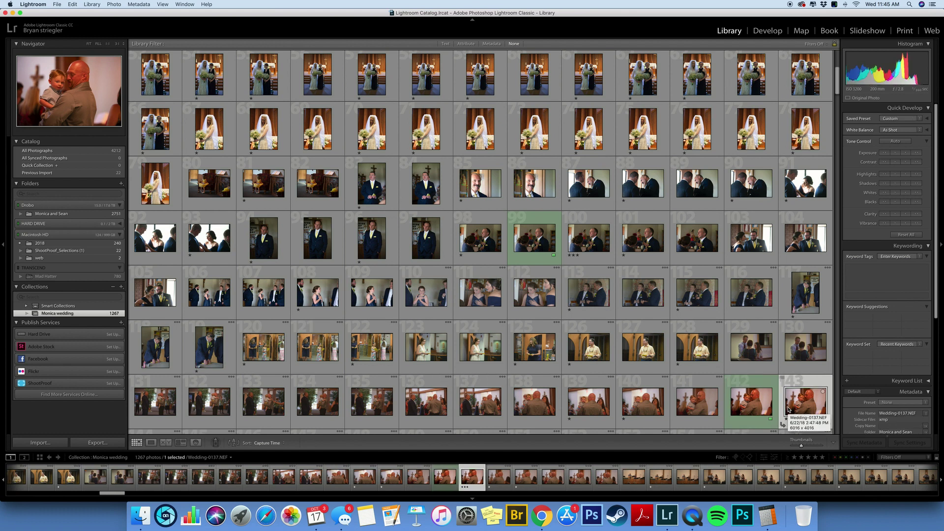